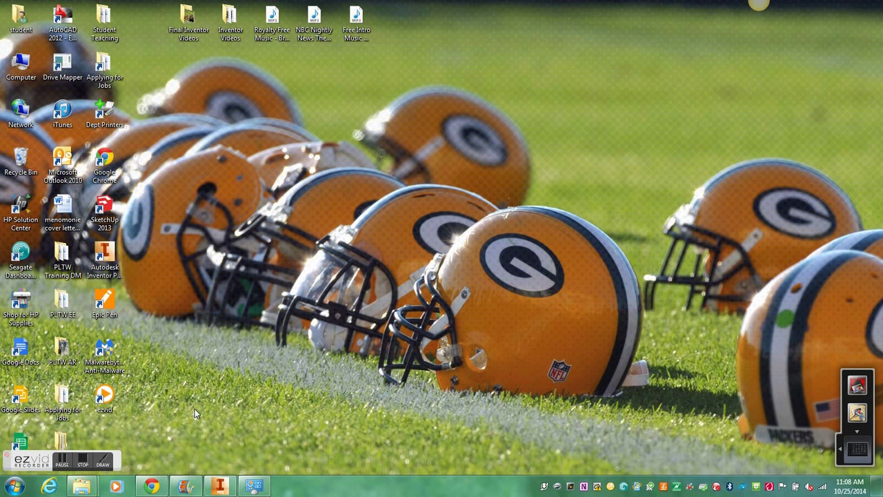
- Create a new part file, Part4, from the Standard (in).ipt template
click(219, 487)
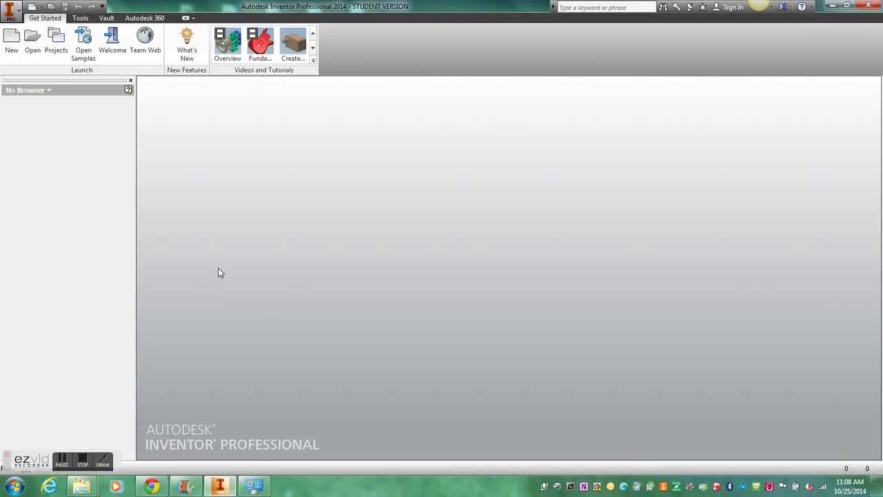
click(12, 40)
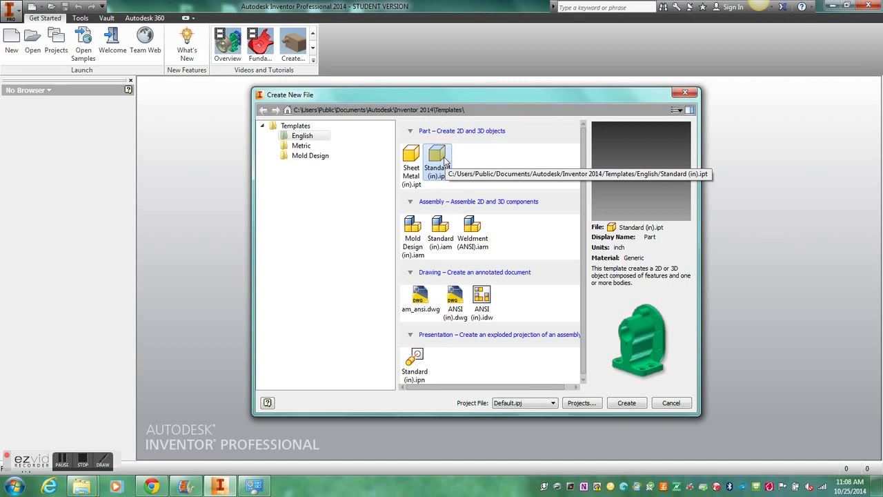
double_click(444, 161)
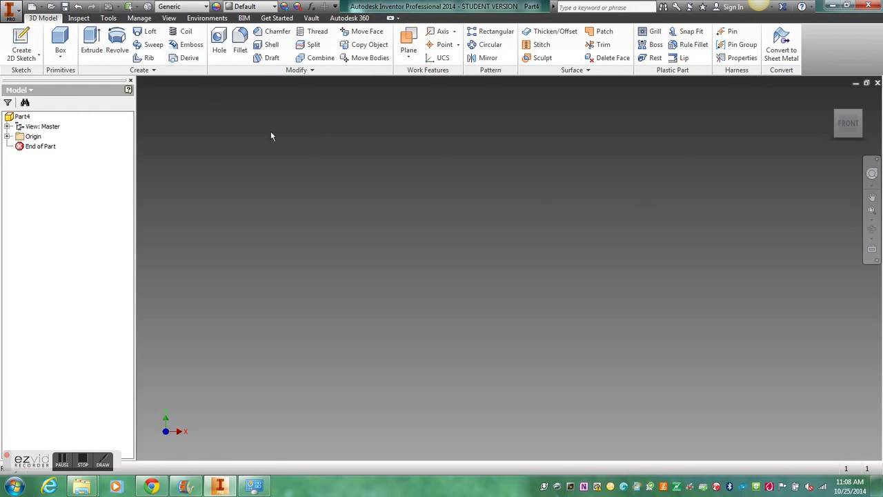
- Start Sketch1 on the vertical XY front origin plane, shifting the origin lower in view
click(25, 38)
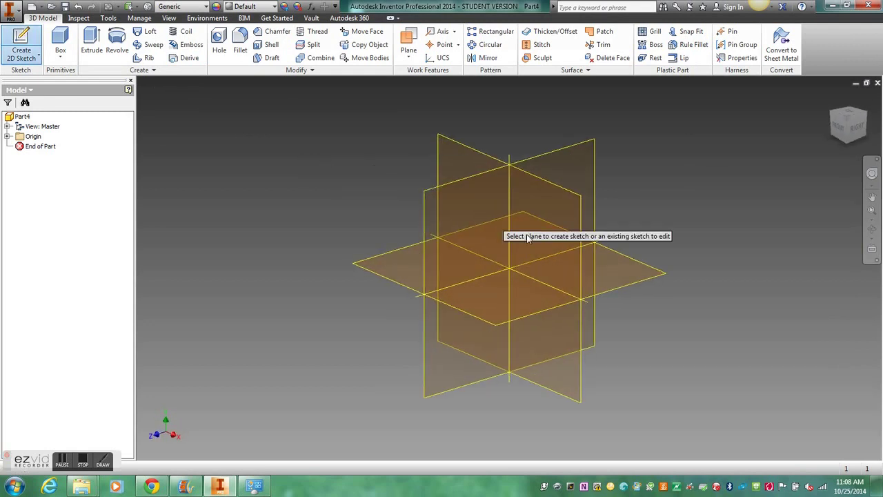
click(572, 218)
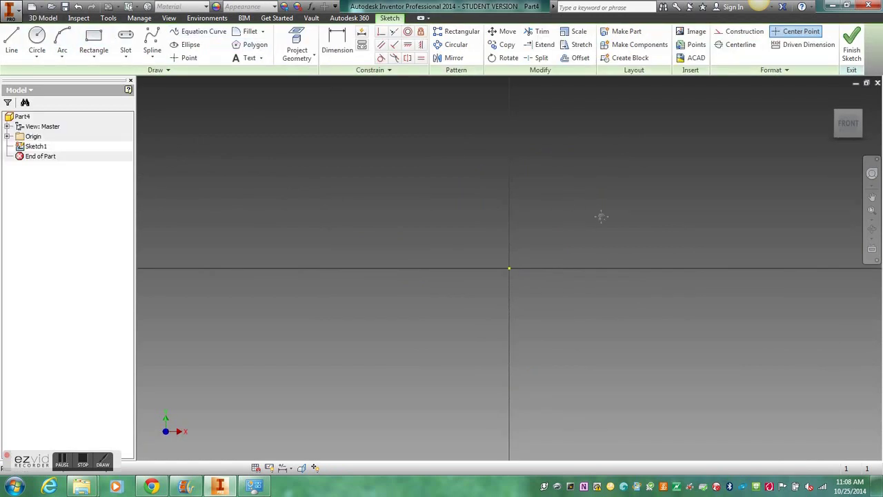
mouse_move(600, 216)
middle_down()
mouse_move(526, 258)
mouse_move(510, 280)
middle_up()
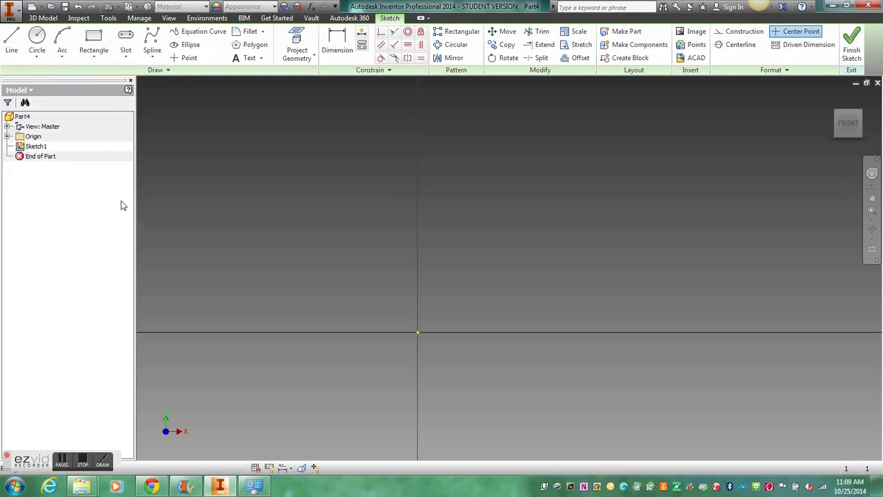
- Draw a 2 by 2 inch rectangle with its first corner at the origin
click(94, 43)
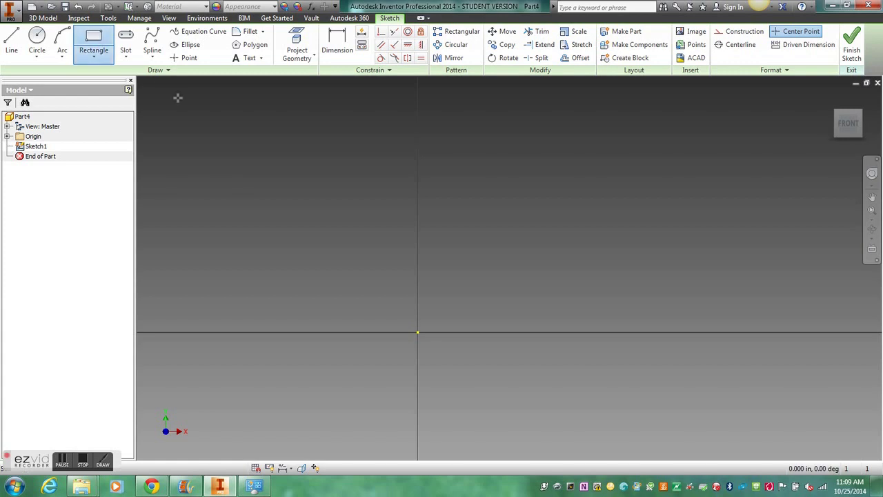
click(418, 332)
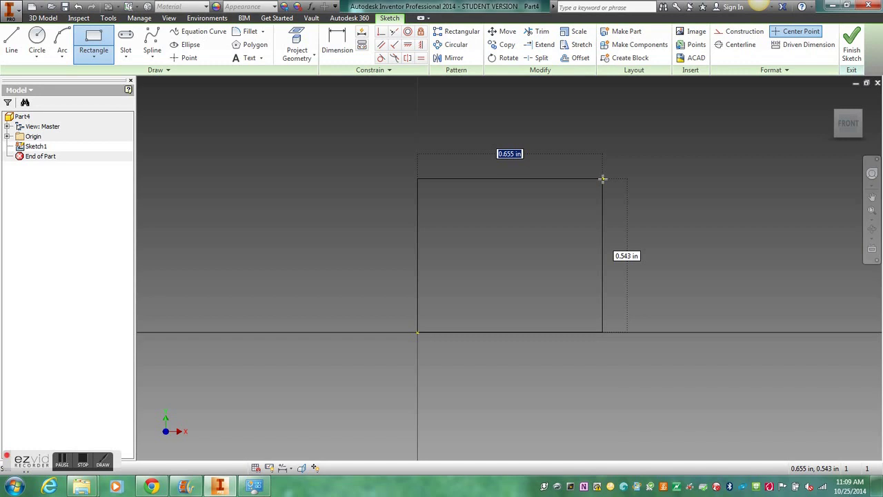
text(2)
key(Tab)
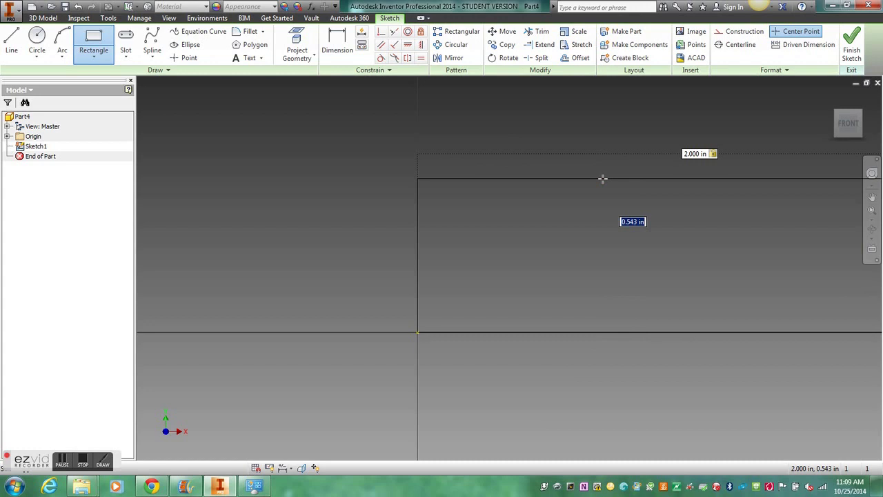
text(1)
key(Return)
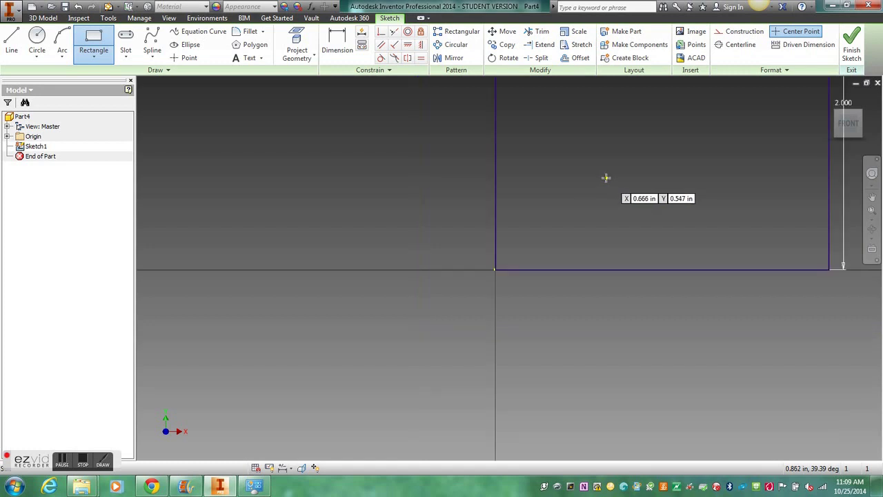
- Zoom and pan so the whole 2.000 square sits left of centre in the view
scroll(606, 178, down, 3)
mouse_move(607, 176)
middle_down()
mouse_move(591, 232)
mouse_move(558, 273)
middle_up()
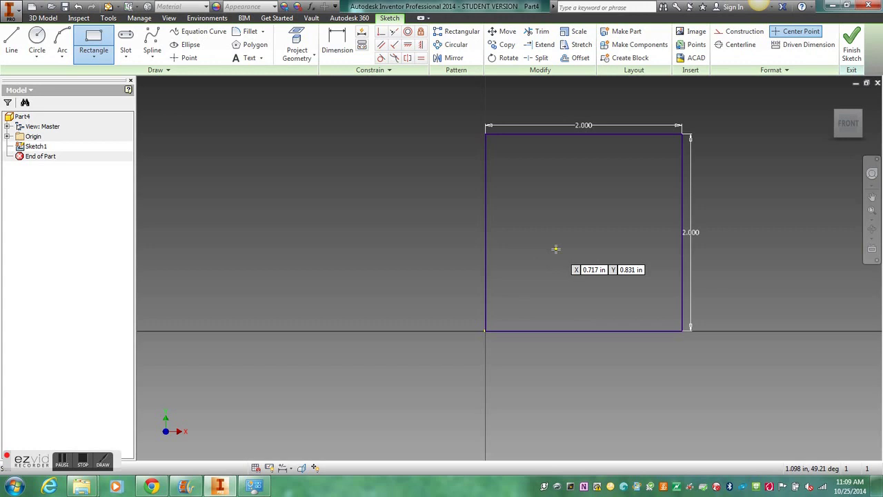
scroll(555, 248, down, 2)
scroll(556, 249, up, 6)
scroll(554, 250, down, 5)
mouse_move(558, 237)
middle_down()
mouse_move(406, 241)
mouse_move(446, 232)
mouse_move(528, 247)
mouse_move(438, 274)
mouse_move(508, 233)
mouse_move(517, 308)
mouse_move(421, 268)
mouse_move(509, 259)
middle_up()
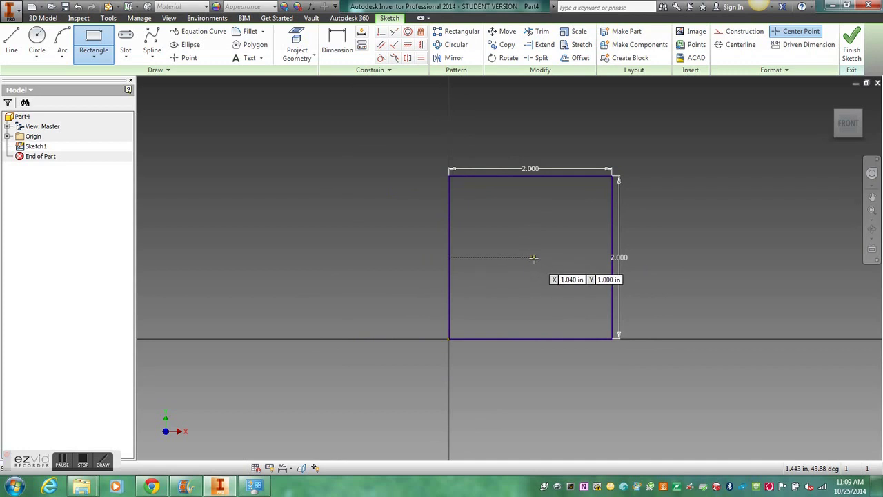
middle_drag(534, 258, 499, 255)
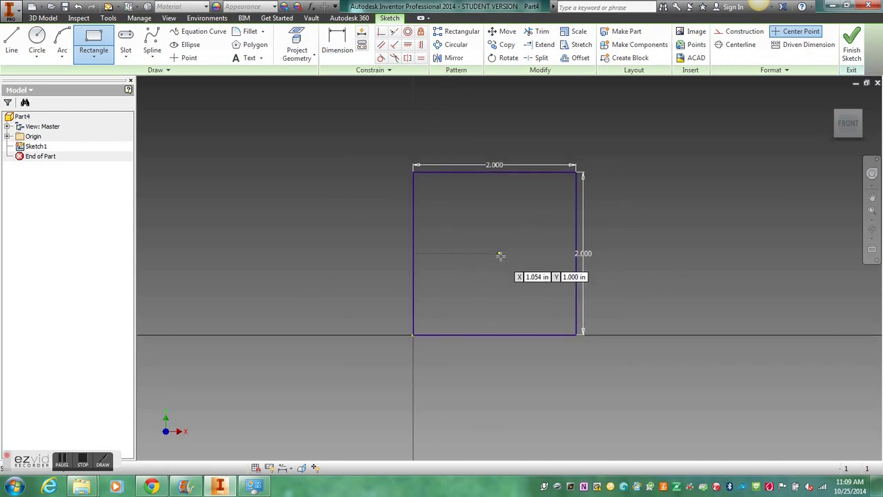
- Finish Sketch1 and centre the square profile in the 3D view
click(850, 42)
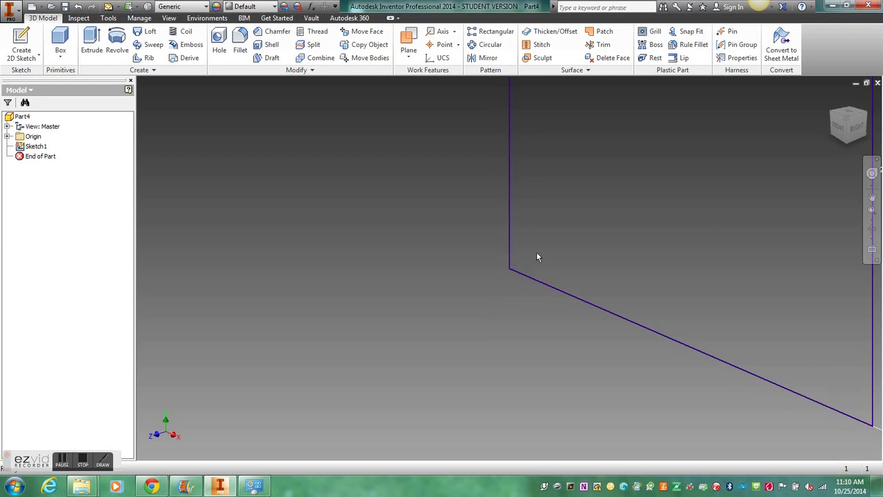
scroll(545, 252, down, 3)
scroll(546, 252, down, 2)
middle_drag(614, 184, 530, 244)
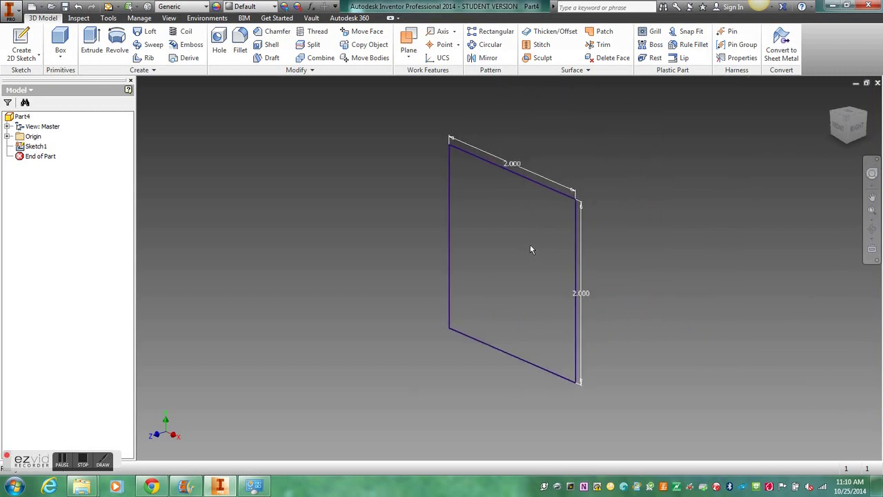
- Start an Extrude of the square profile with a distance of 2
click(95, 45)
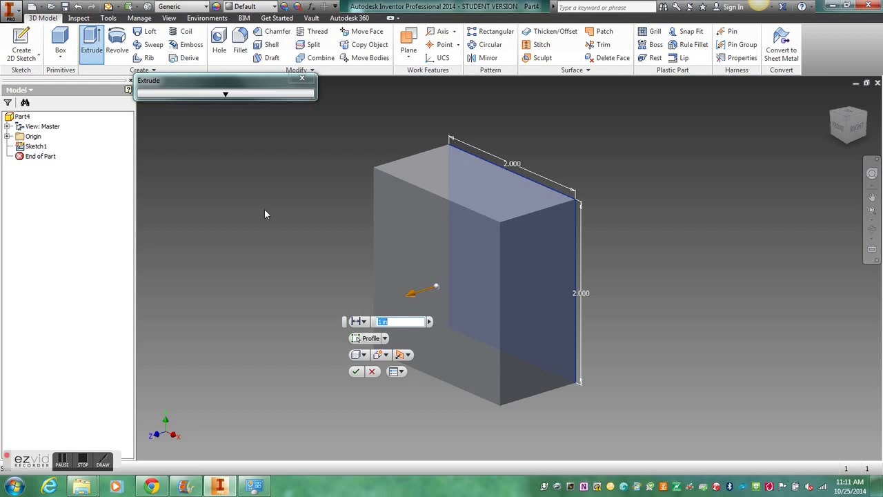
text(2)
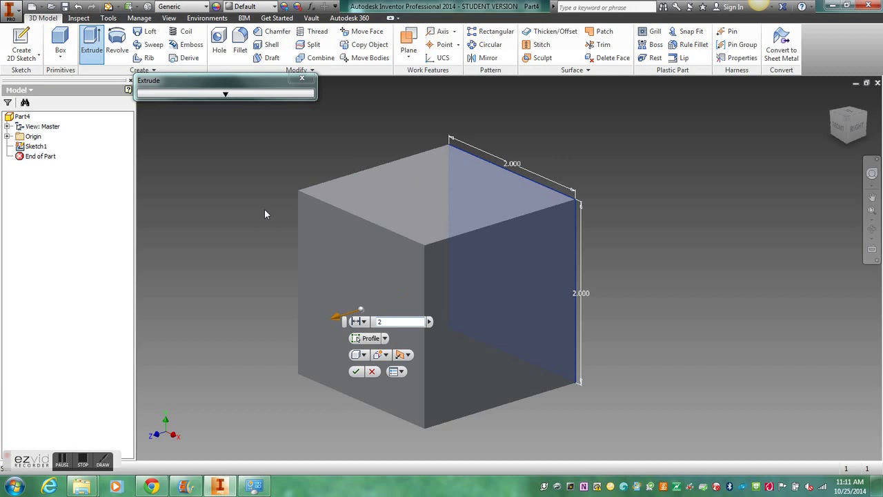
- Try the flipped, symmetric and asymmetric extrusion directions, then return to the default direction
click(407, 354)
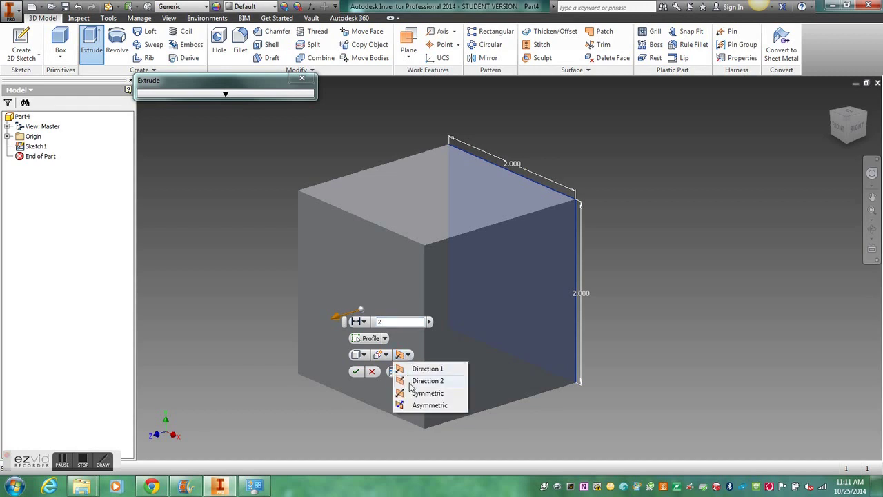
click(411, 381)
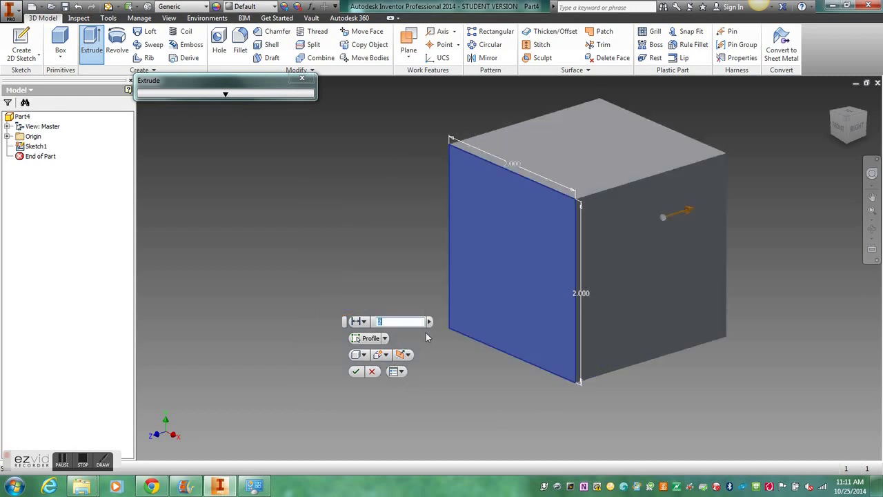
click(407, 354)
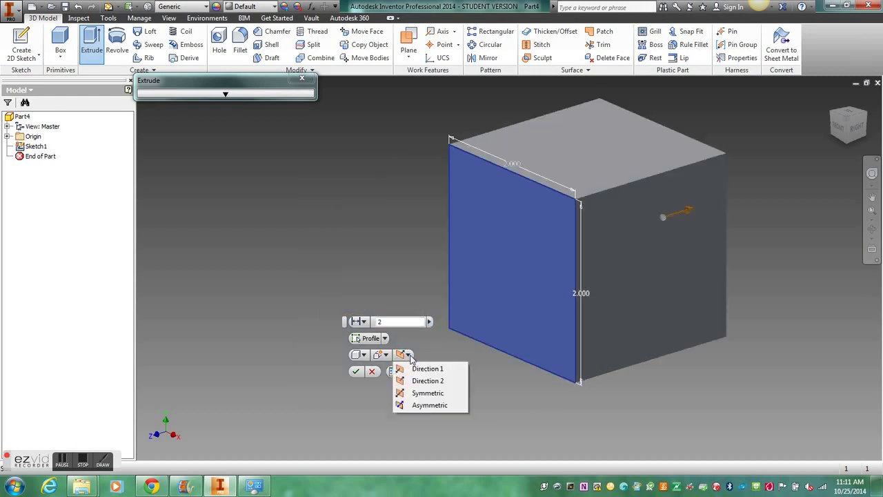
click(407, 391)
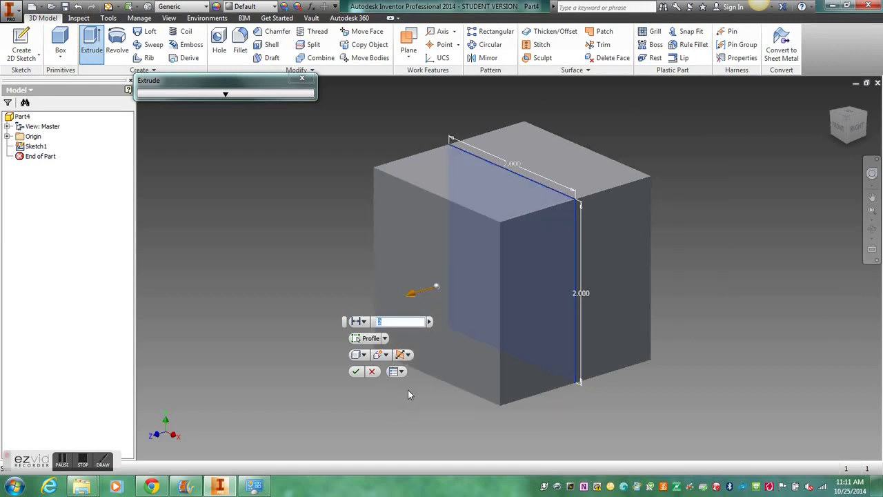
click(406, 354)
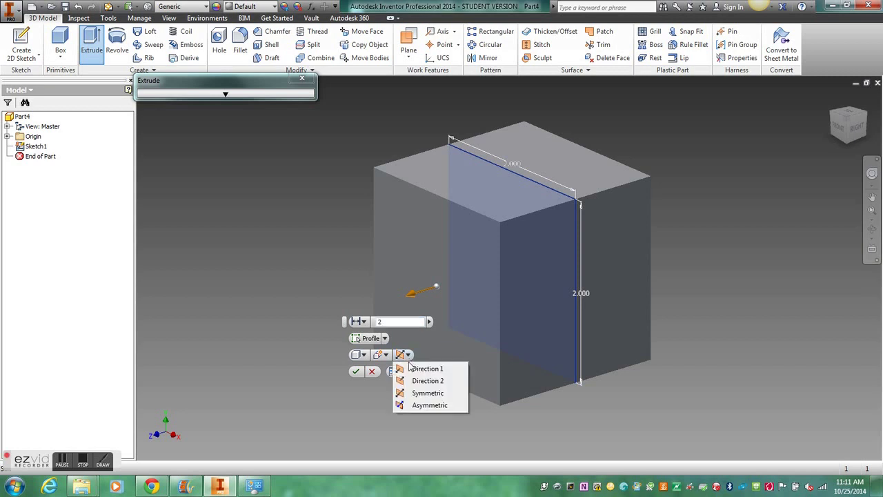
click(422, 407)
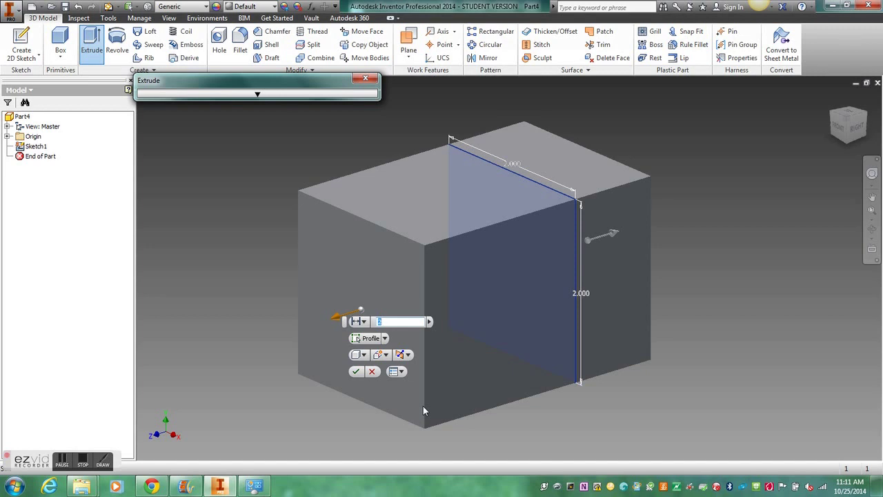
click(407, 356)
click(412, 370)
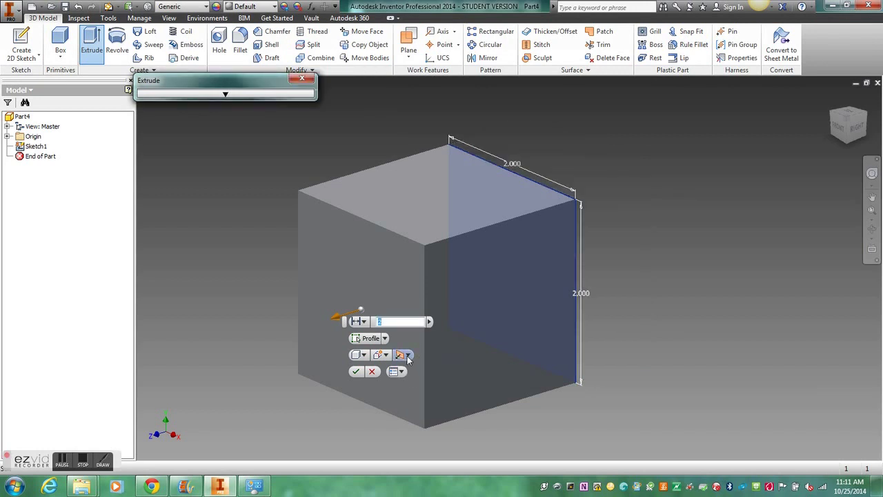
- Reselect the profile and confirm the 2-inch extrusion to create the cube
click(408, 359)
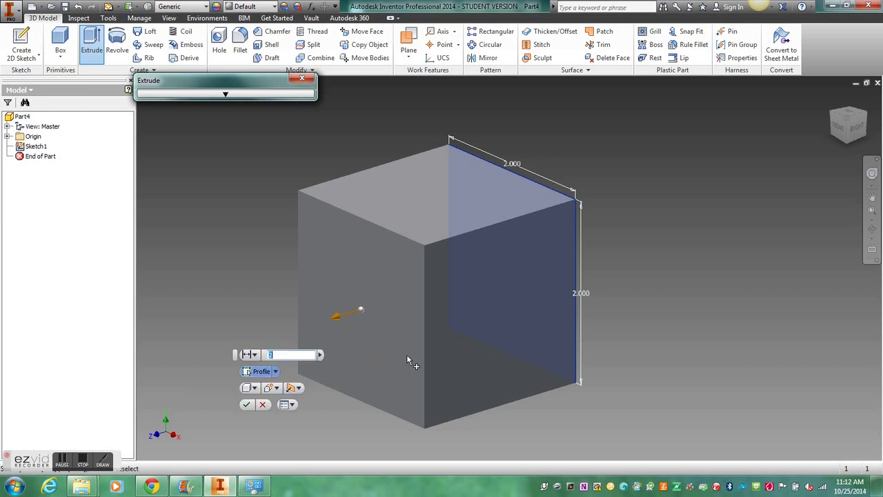
click(314, 355)
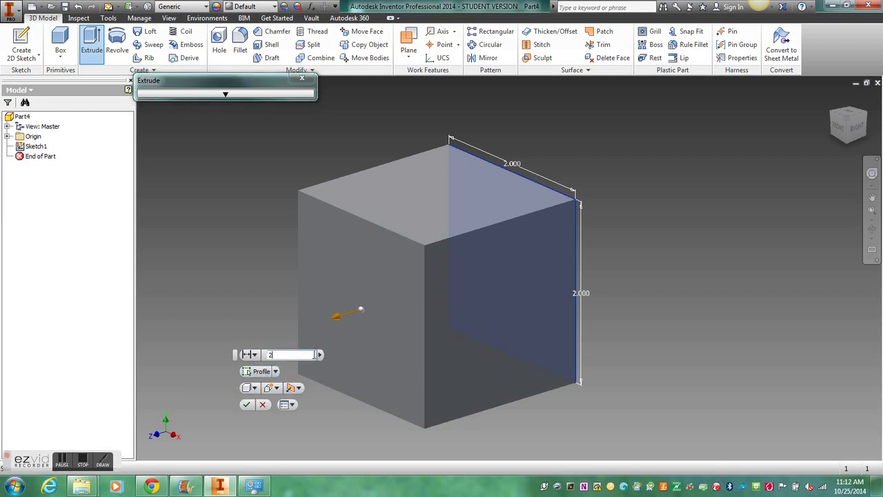
key(Return)
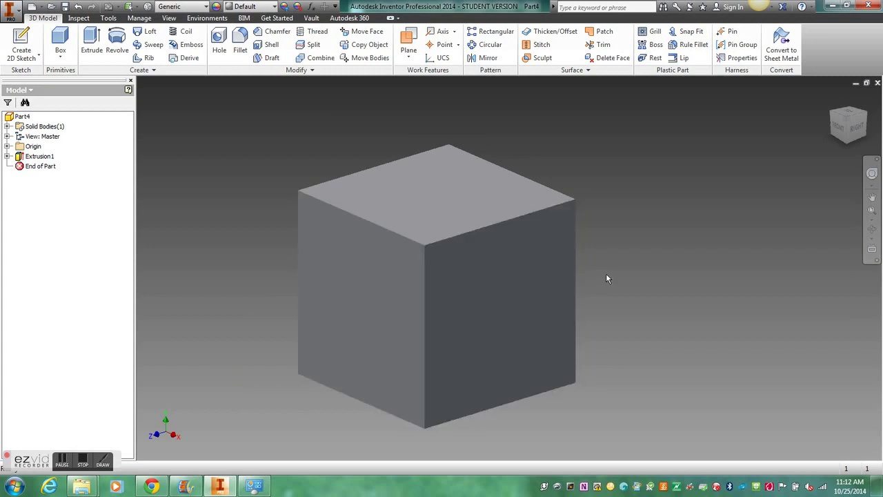
middle_drag(605, 274, 674, 259)
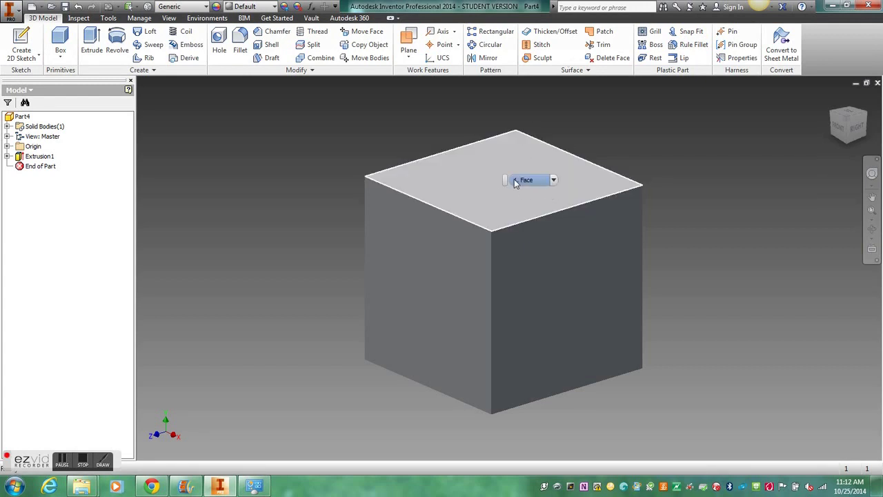
- On a new sketch on the cube's top face, draw a 1-inch diameter circle at the face centre
right_click(500, 195)
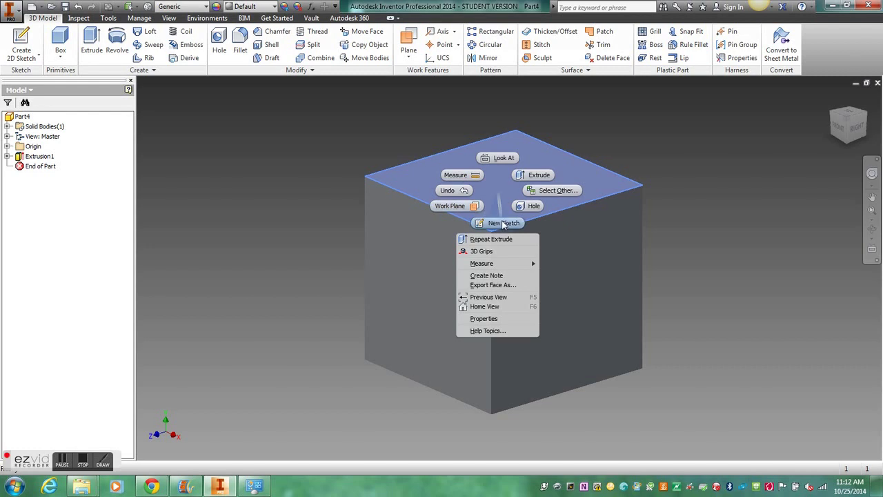
click(504, 222)
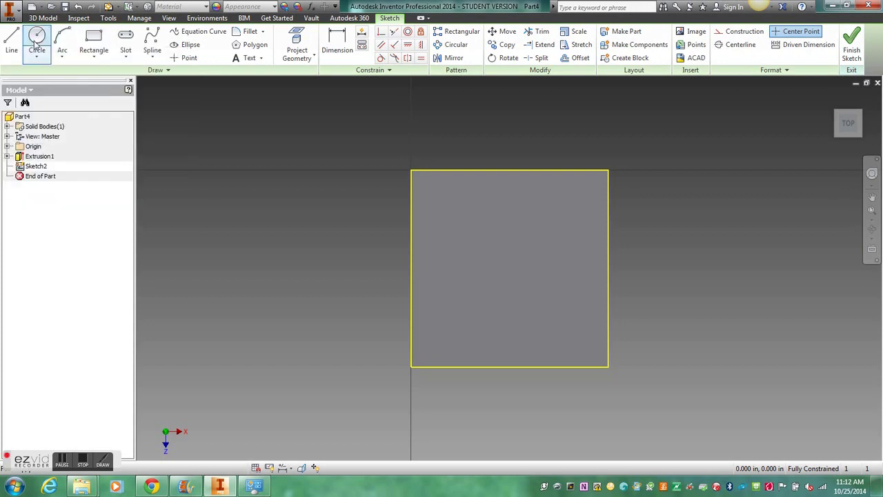
click(36, 43)
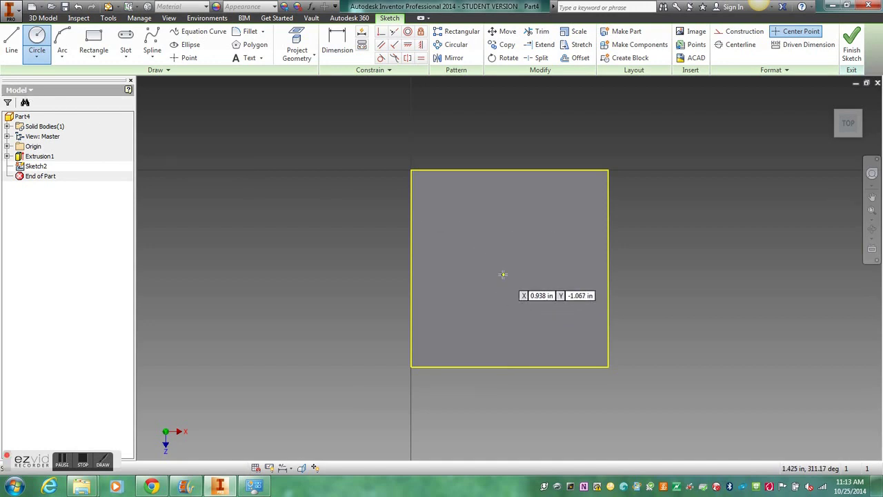
click(509, 267)
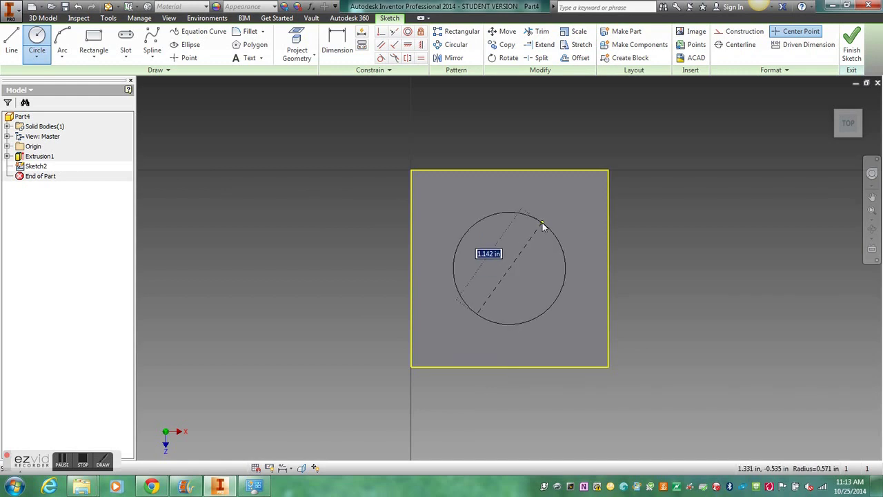
text(1)
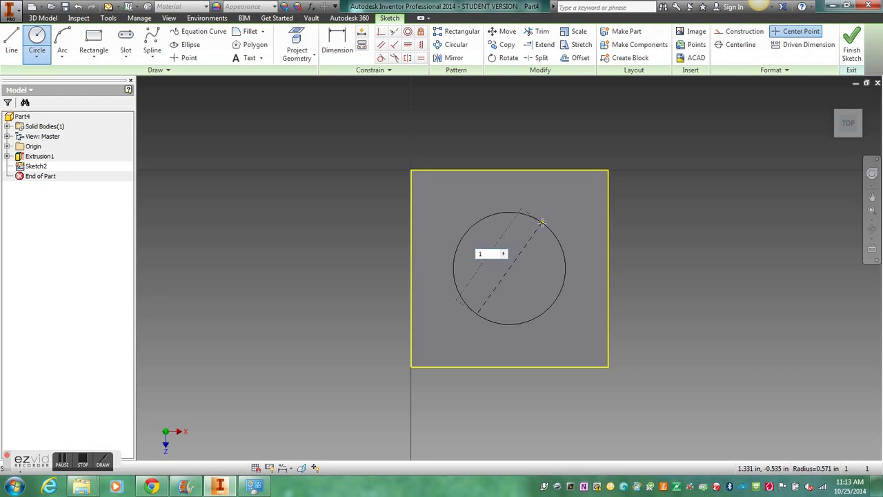
key(Return)
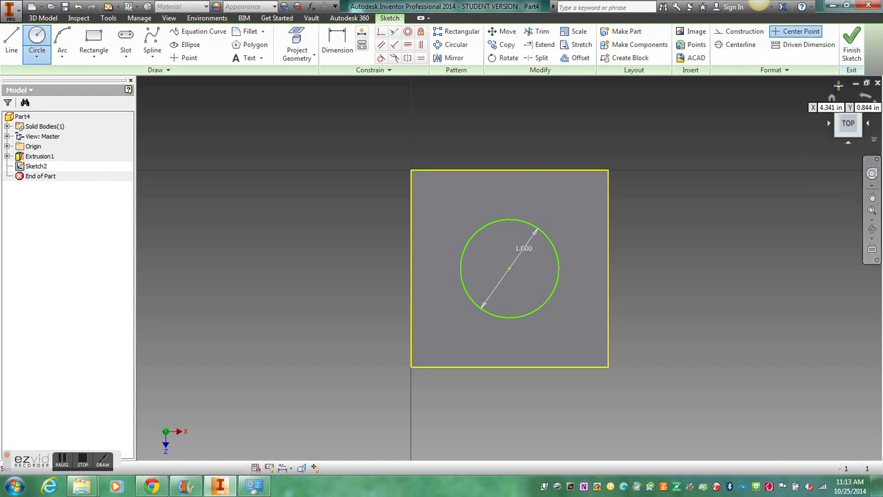
- Finish Sketch2 and extrude the circle 1 inch downward as a cut into the cube
click(858, 55)
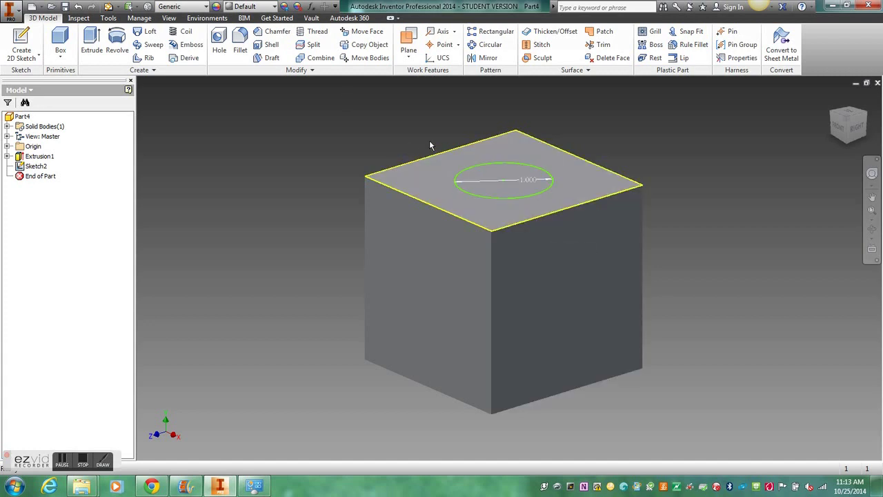
click(97, 35)
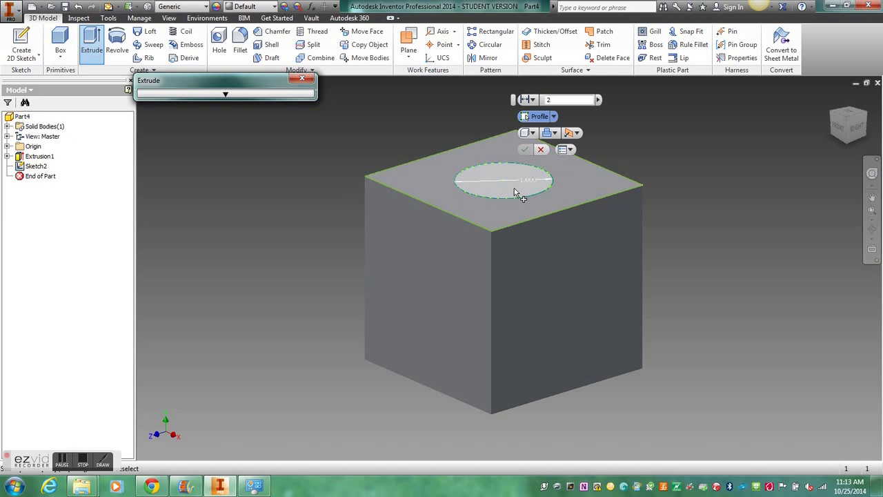
click(515, 192)
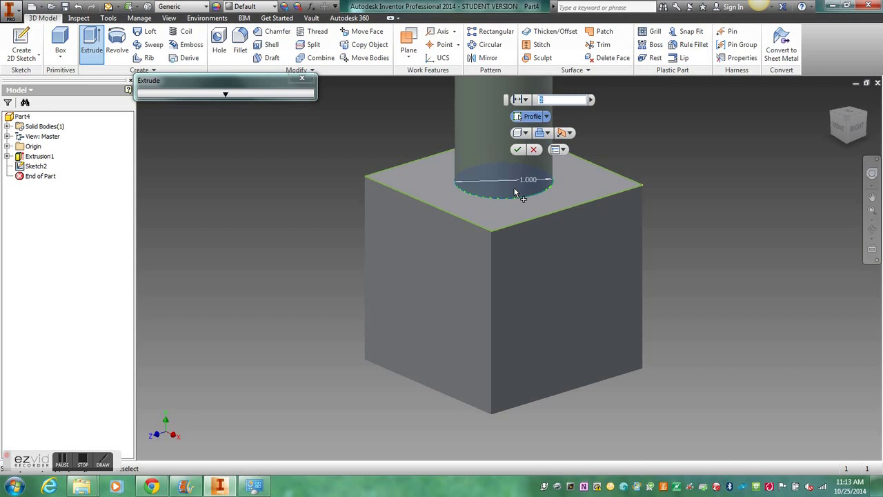
text(1)
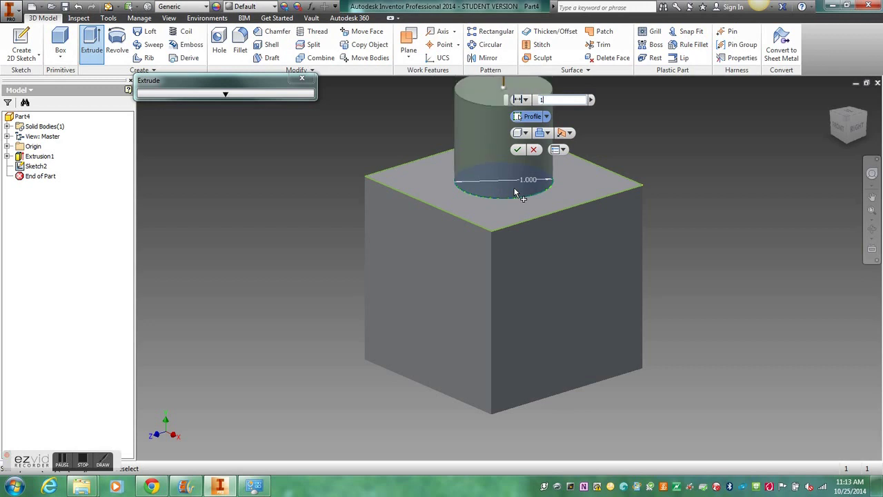
click(565, 135)
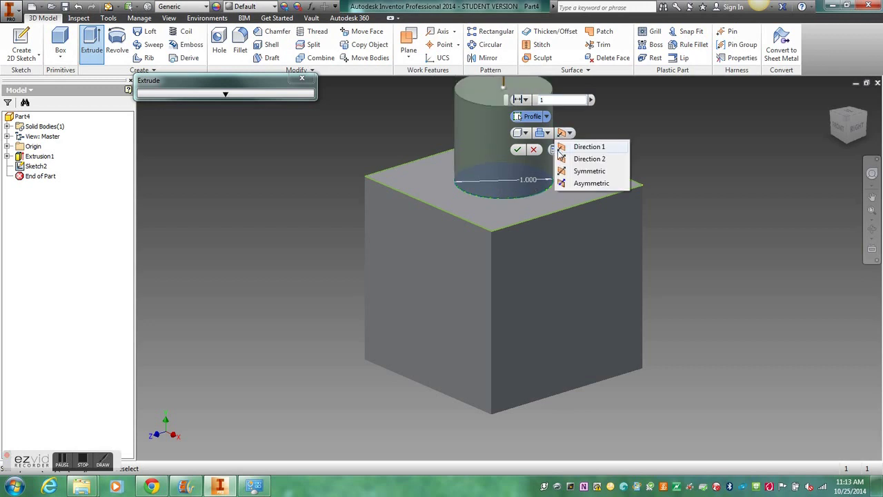
click(573, 159)
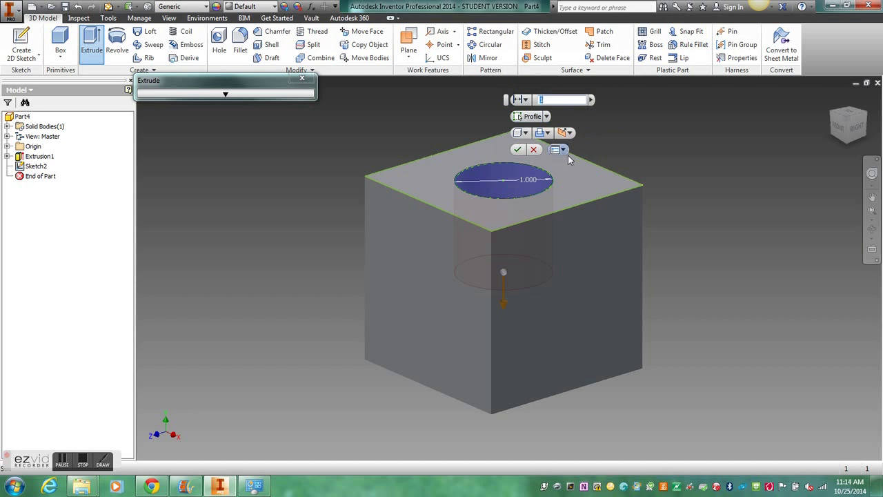
key(Return)
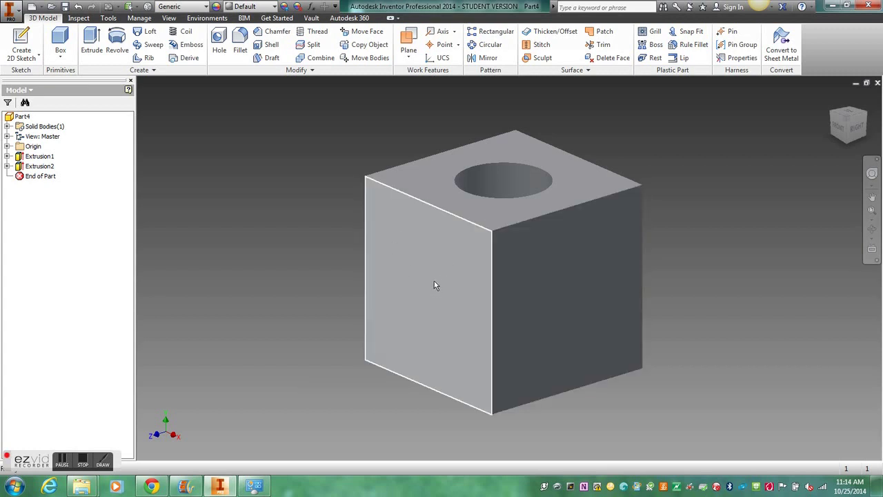
- Dismiss the accidentally opened Measure Distance tool and reselect the cube's front face
right_click(433, 280)
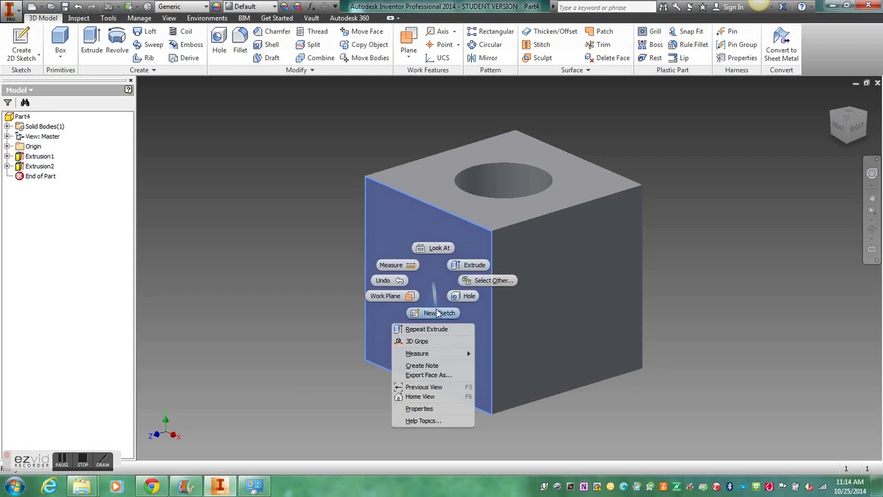
click(403, 222)
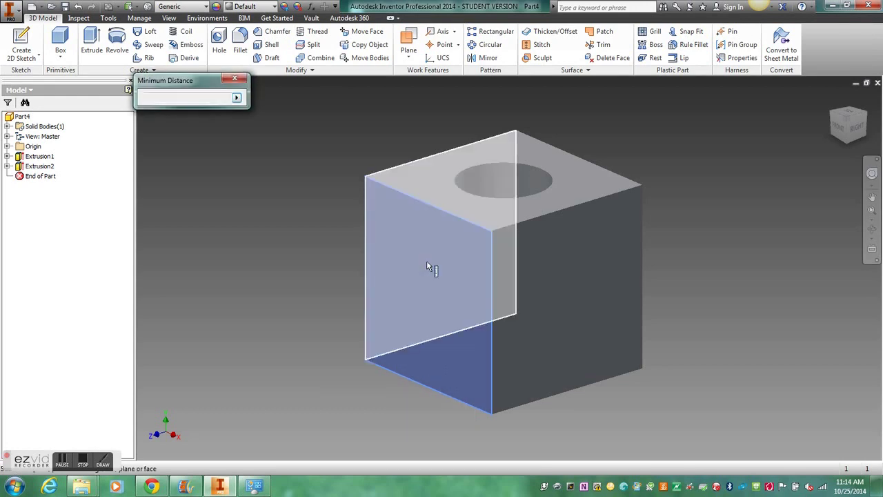
right_click(440, 360)
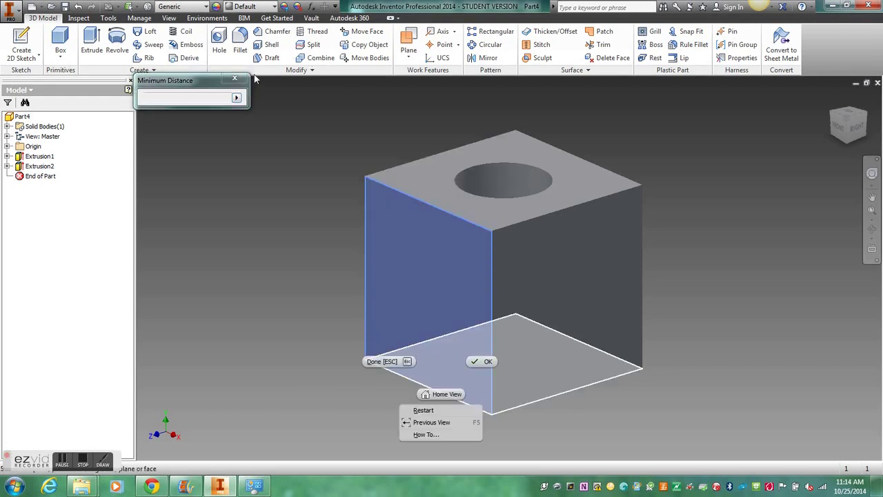
click(237, 83)
click(236, 83)
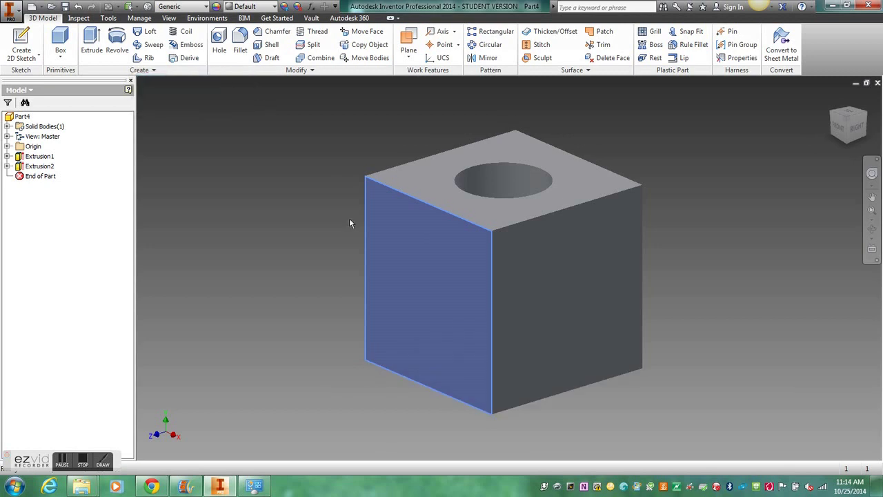
- Sketch a 1-inch diameter circle centred on the front face and finish Sketch3
right_click(447, 281)
click(449, 310)
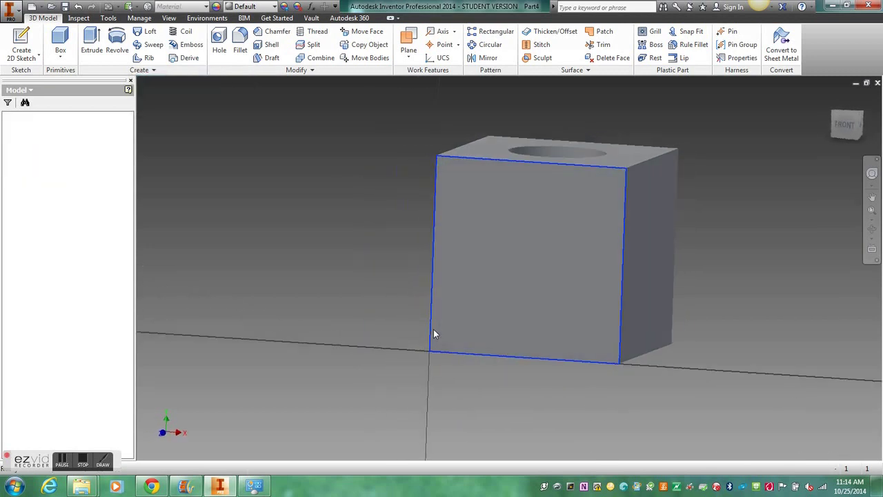
click(36, 42)
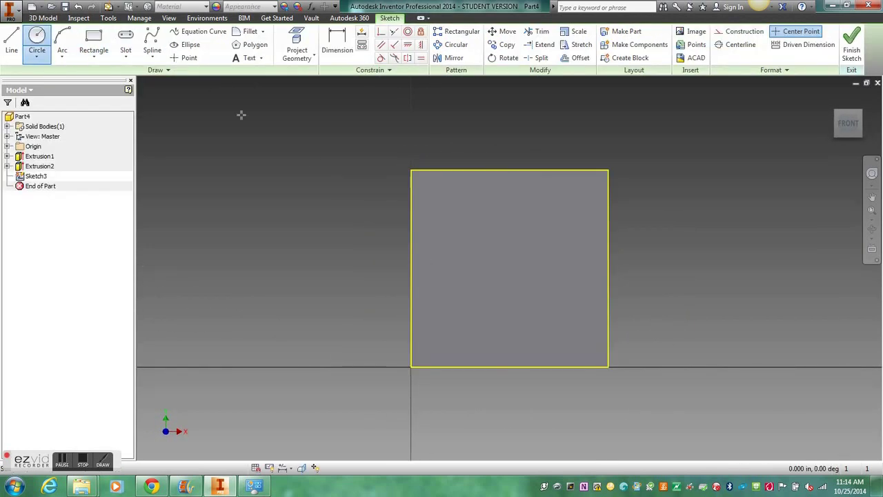
click(509, 267)
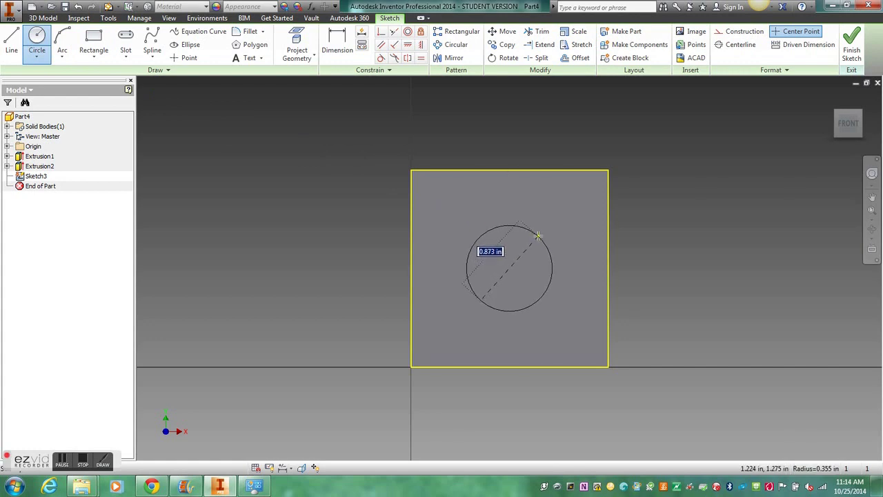
text(1)
key(Return)
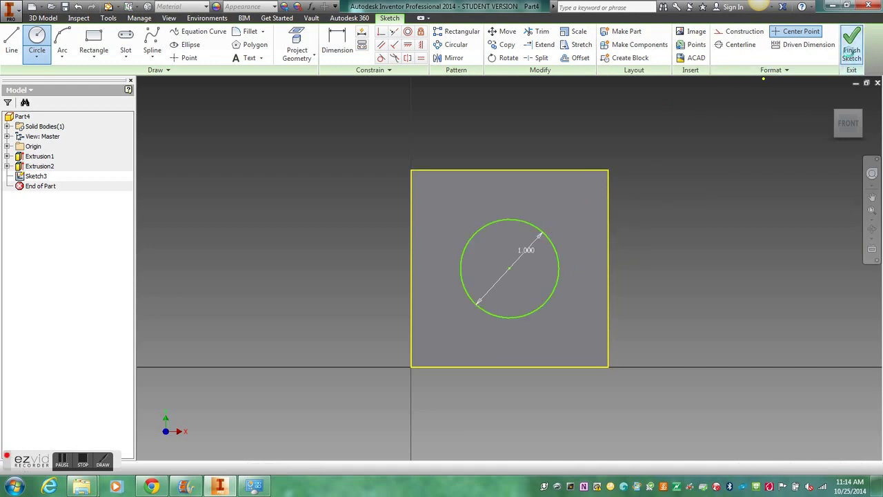
click(852, 50)
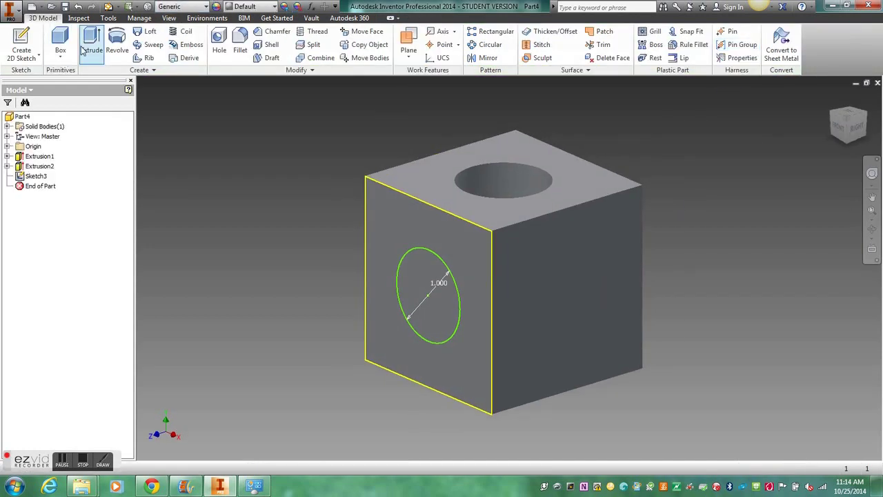
- Extrude the front-face circle 0.1 inch outward to form a cylindrical boss
click(81, 52)
click(431, 317)
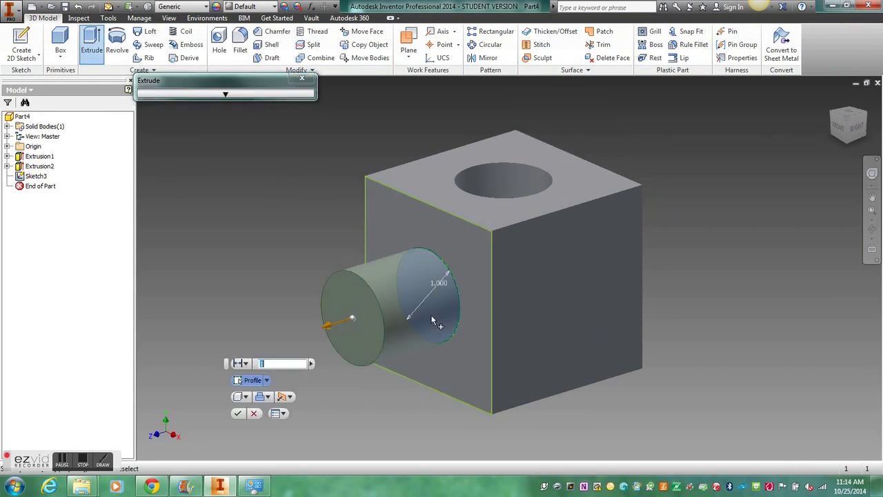
text(.)
text(1)
key(Return)
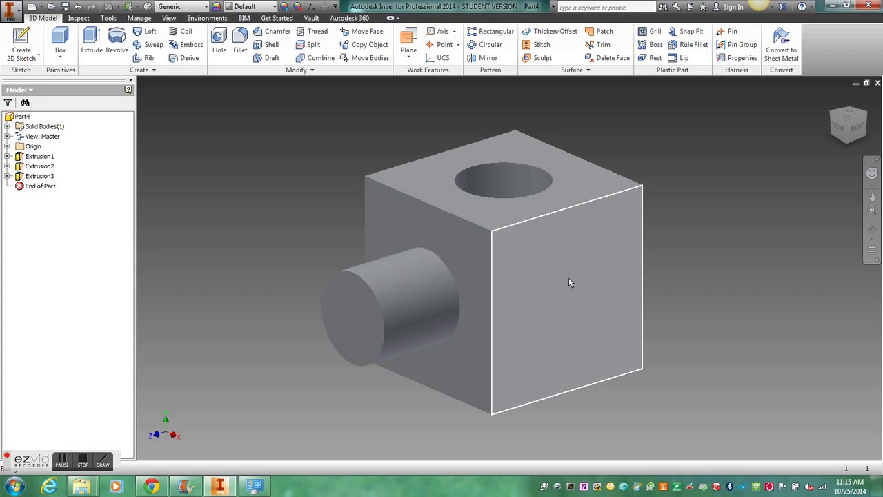
- On the cube's right face, sketch a centre-point rectangle 1 by 1 inch at the face centre
right_click(568, 279)
click(575, 309)
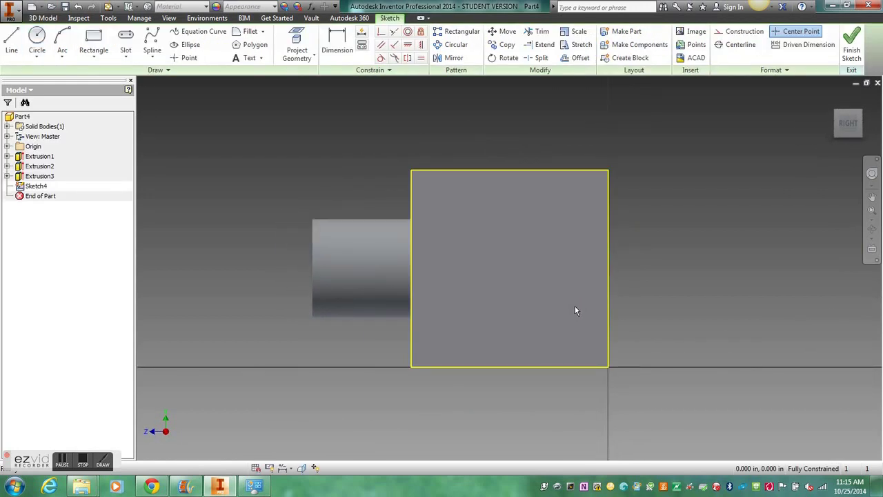
click(101, 52)
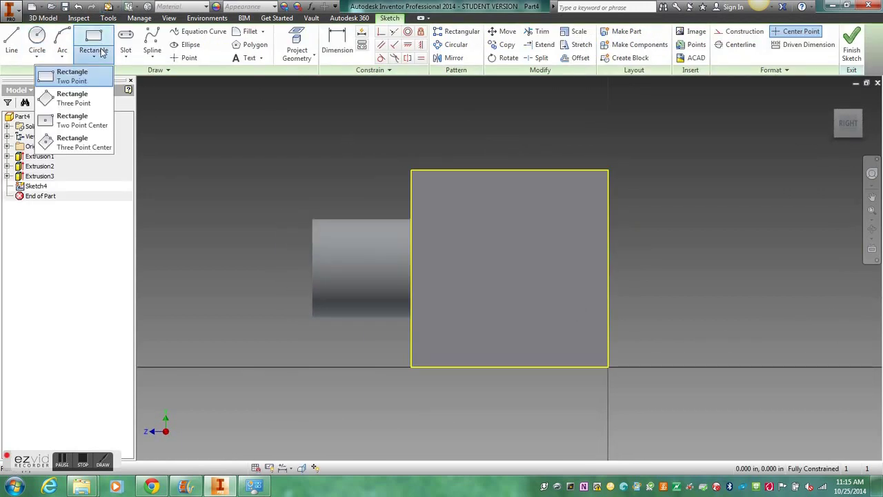
click(86, 128)
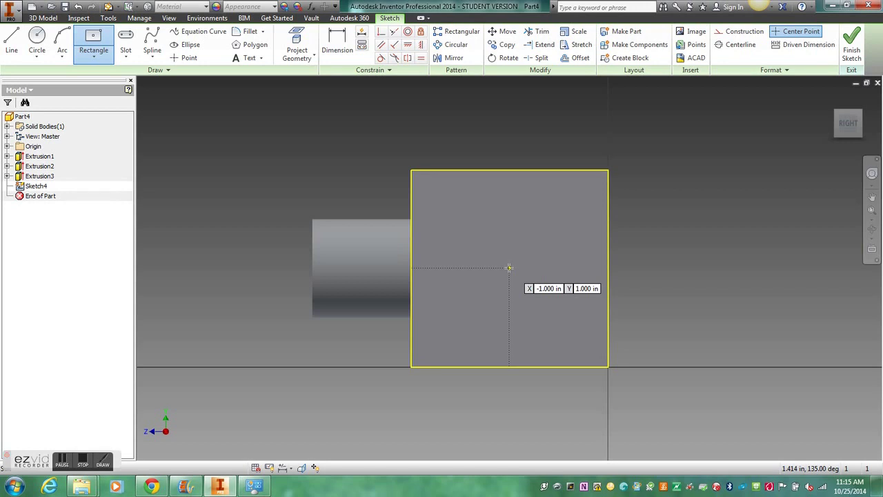
click(509, 268)
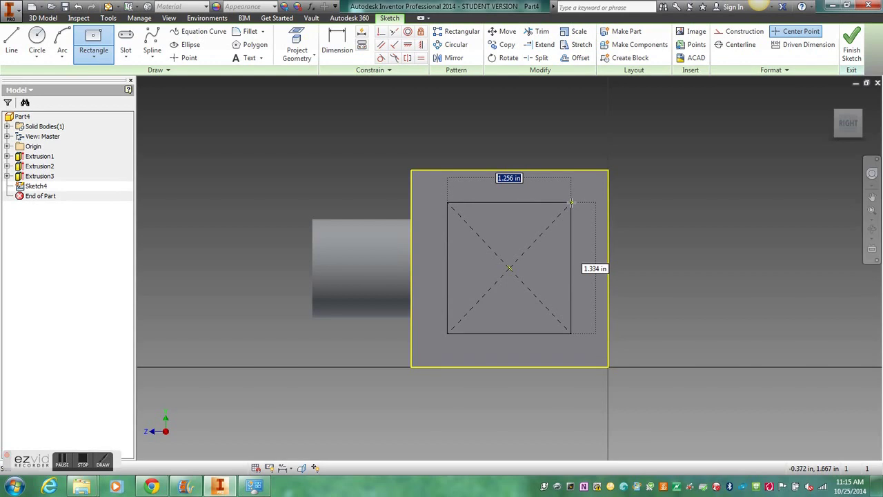
text(1)
key(Tab)
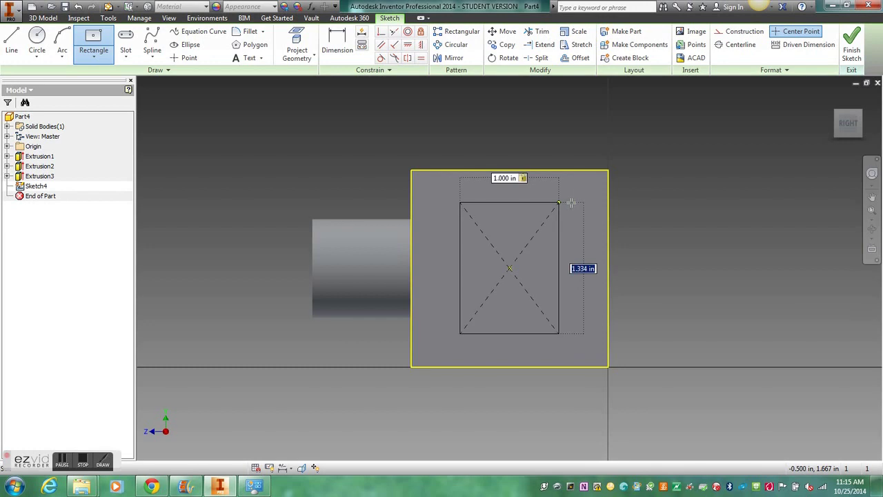
text(1)
key(Return)
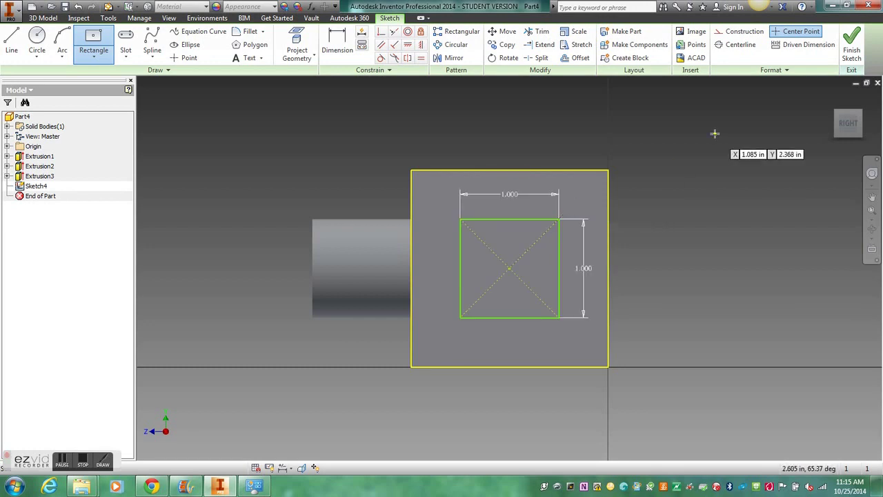
click(851, 52)
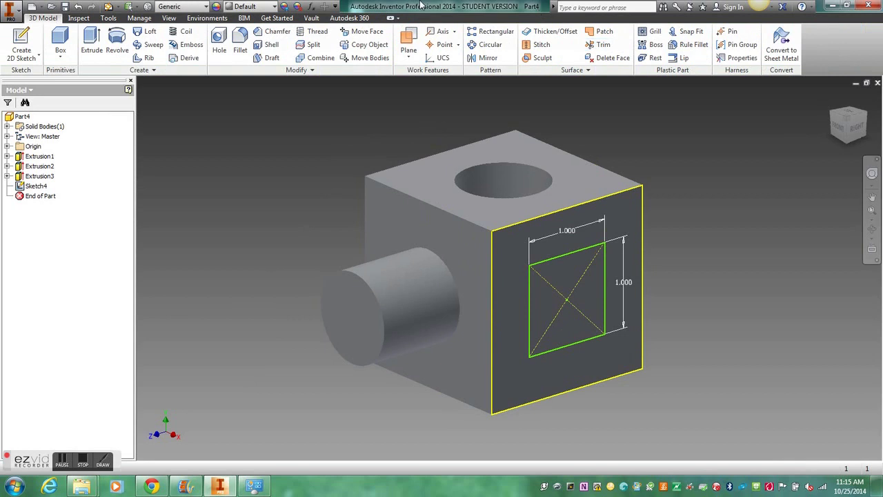
- Extrude the 1-inch square profile outward as Extrusion4, forming a square boss
click(92, 40)
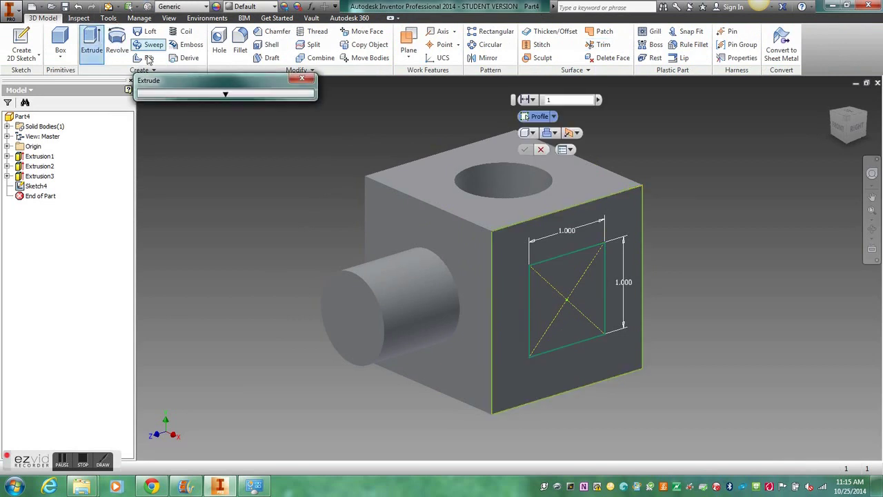
click(586, 291)
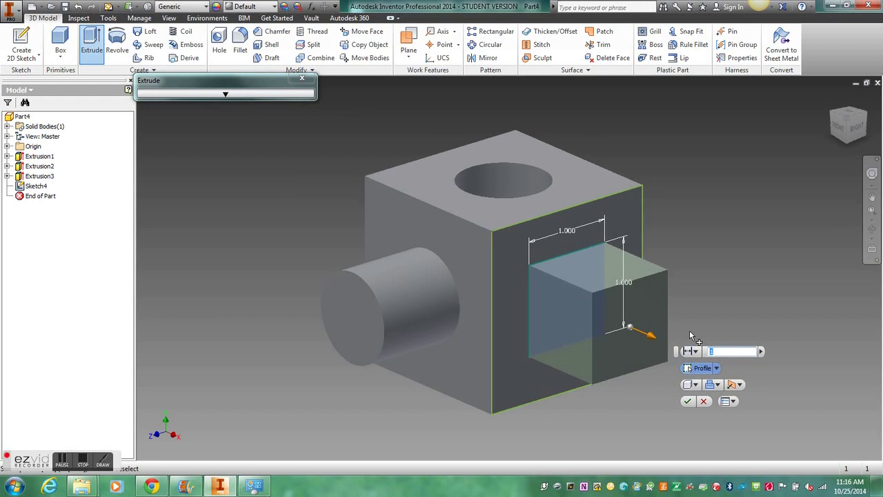
key(Return)
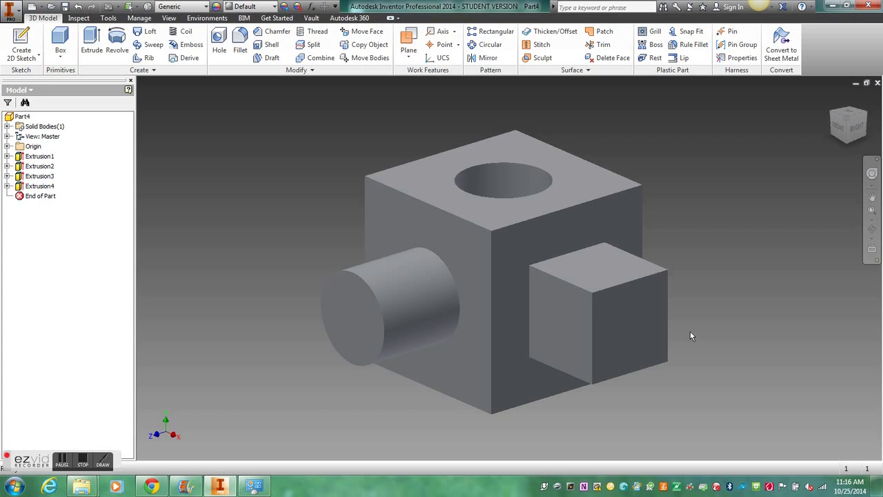
- Create and immediately finish an empty Sketch5 on the square boss's end face
right_click(635, 312)
click(629, 345)
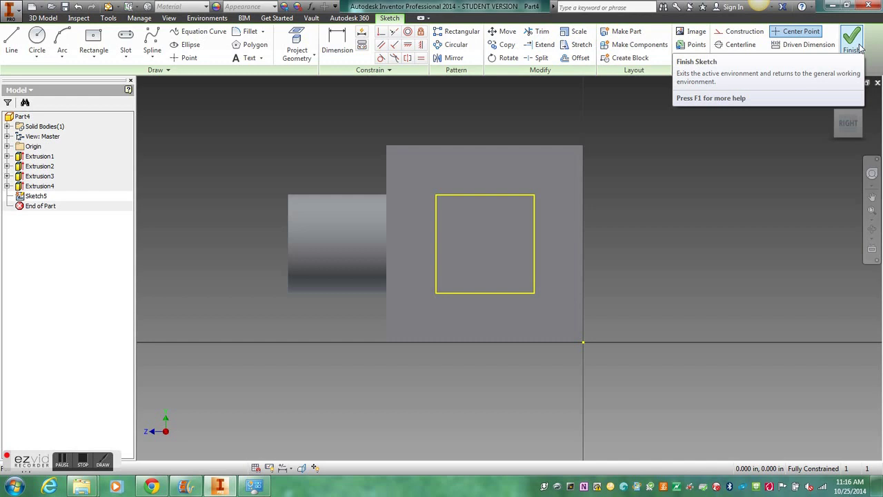
click(852, 42)
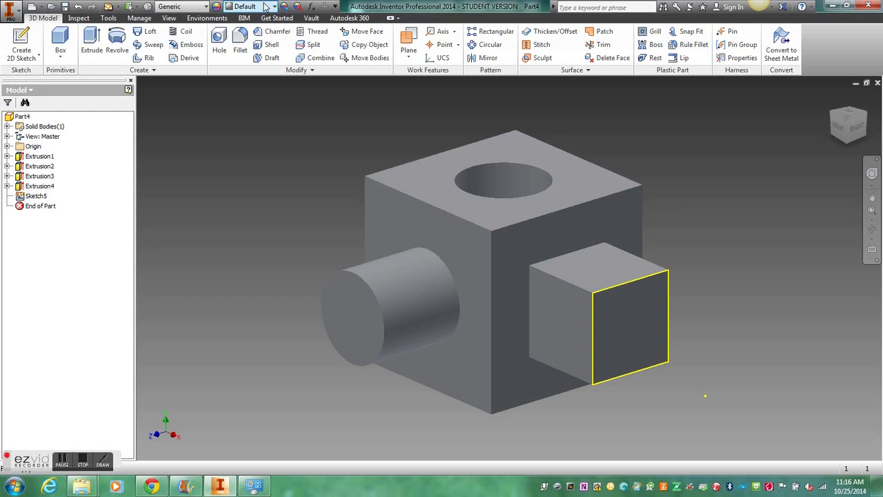
- Try the Denim - Blue appearance, then apply Diamond plate - Dark Gray to the part
click(266, 6)
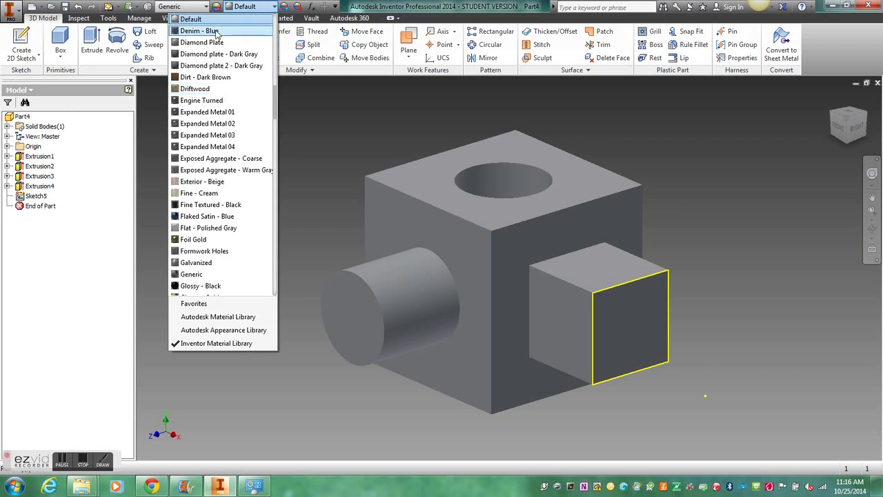
click(216, 31)
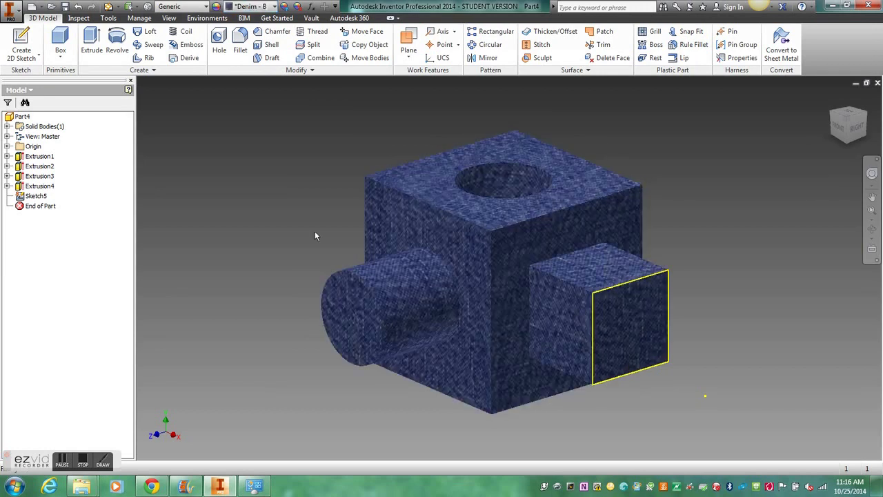
click(273, 7)
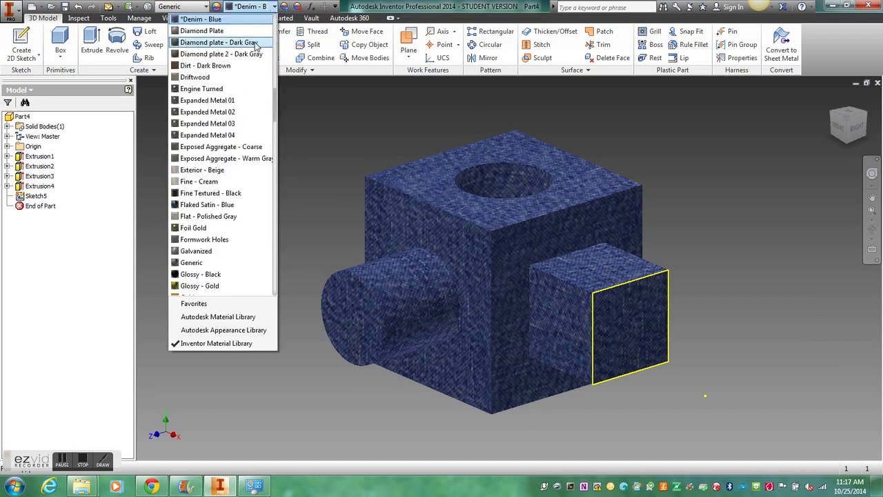
click(256, 42)
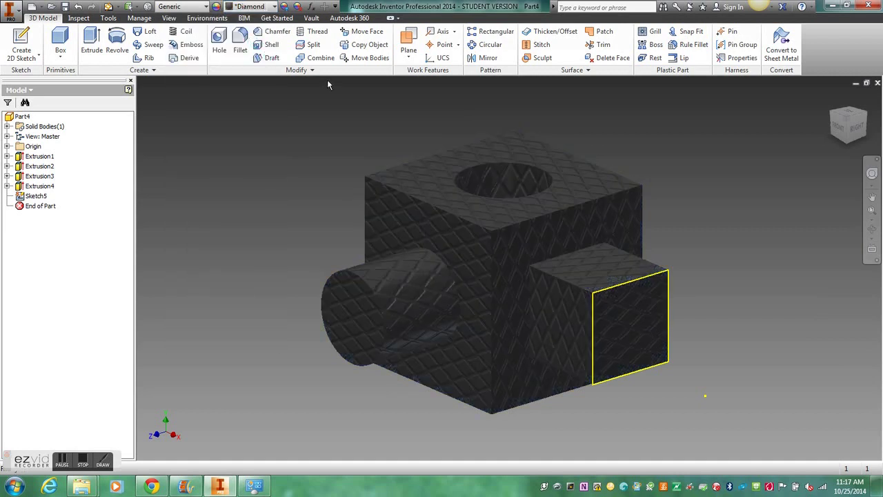
click(272, 8)
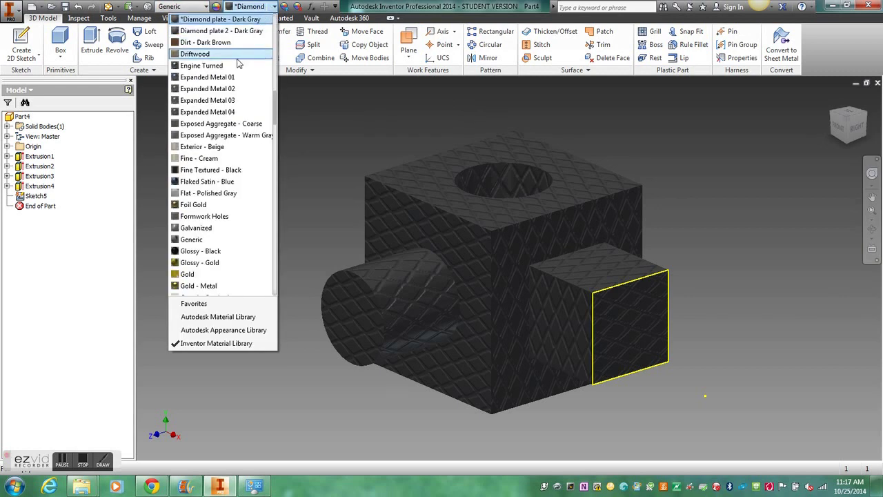
scroll(205, 158, down, 8)
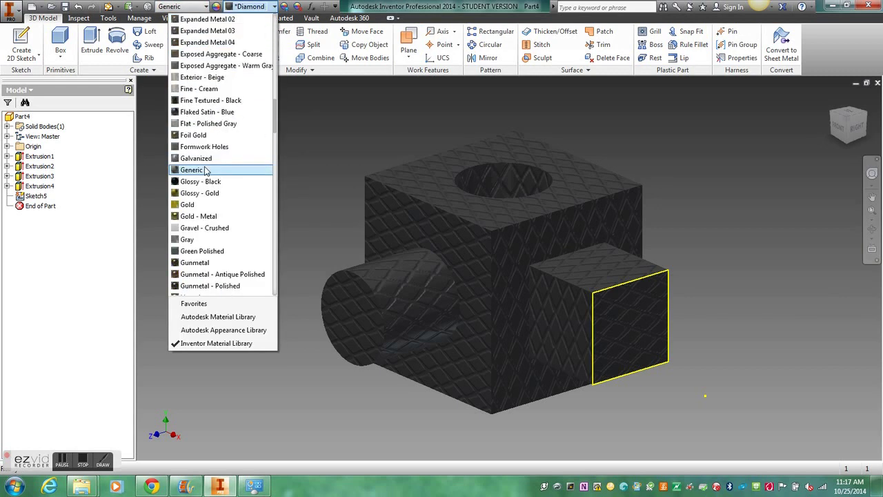
scroll(200, 220, down, 5)
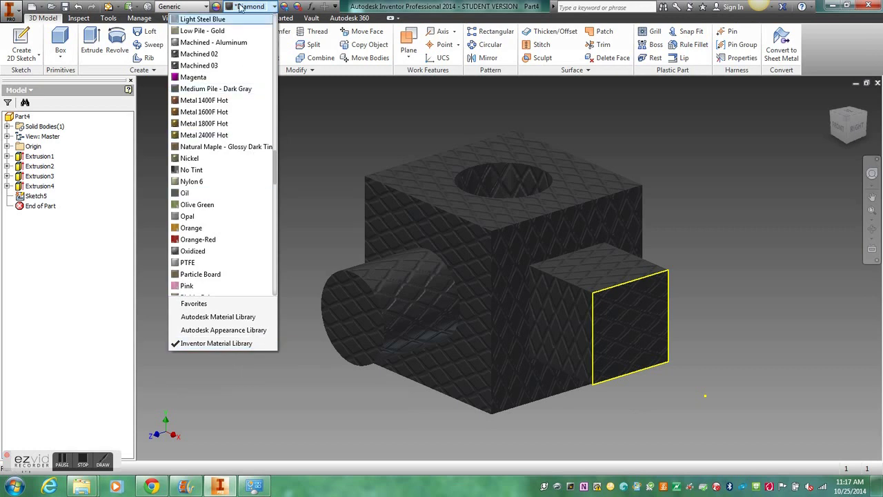
- Change the part's material to Glass, keeping the Diamond plate - Dark Gray appearance
click(275, 7)
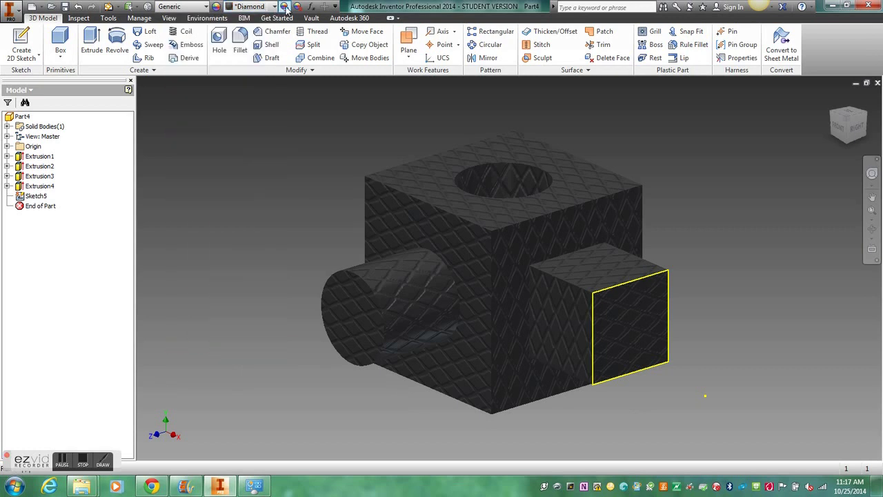
click(198, 7)
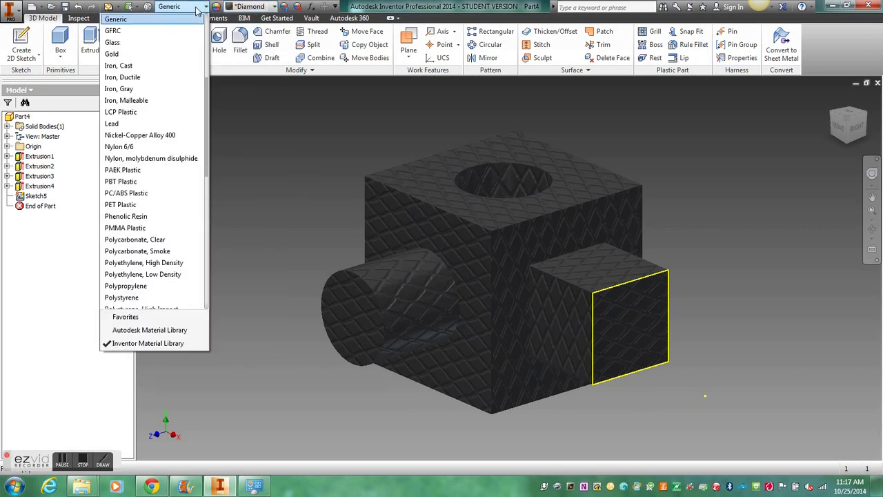
click(165, 42)
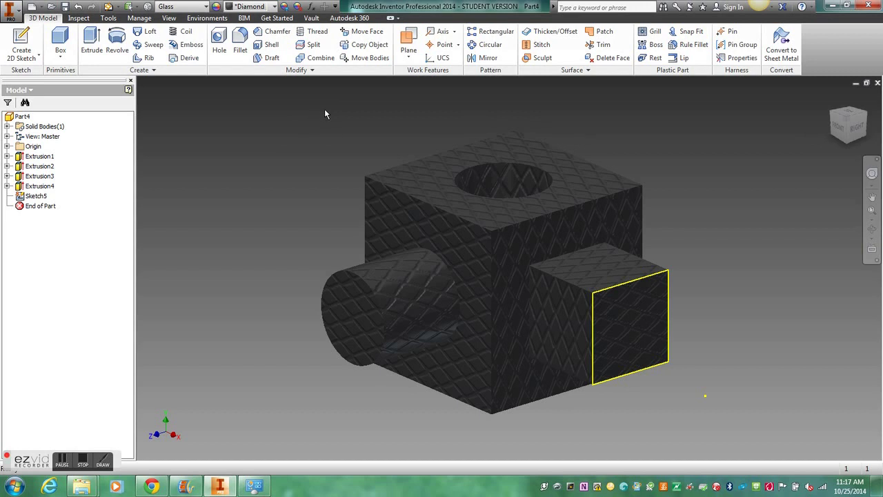
click(88, 461)
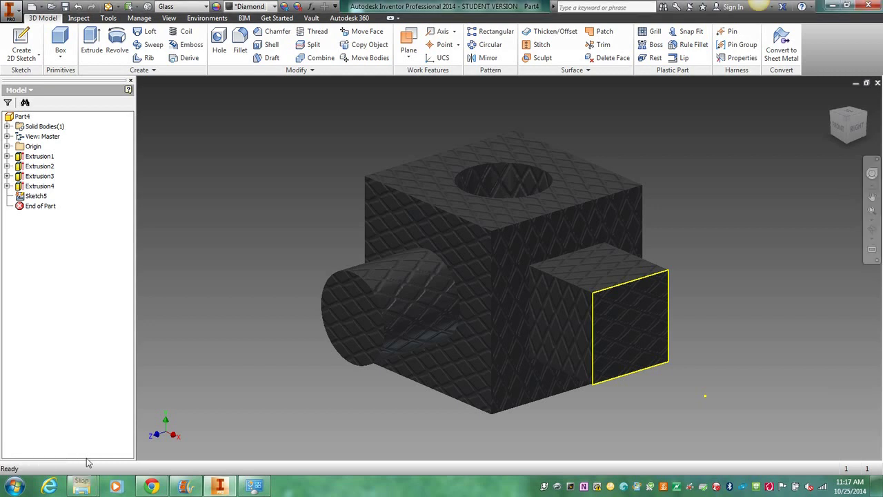